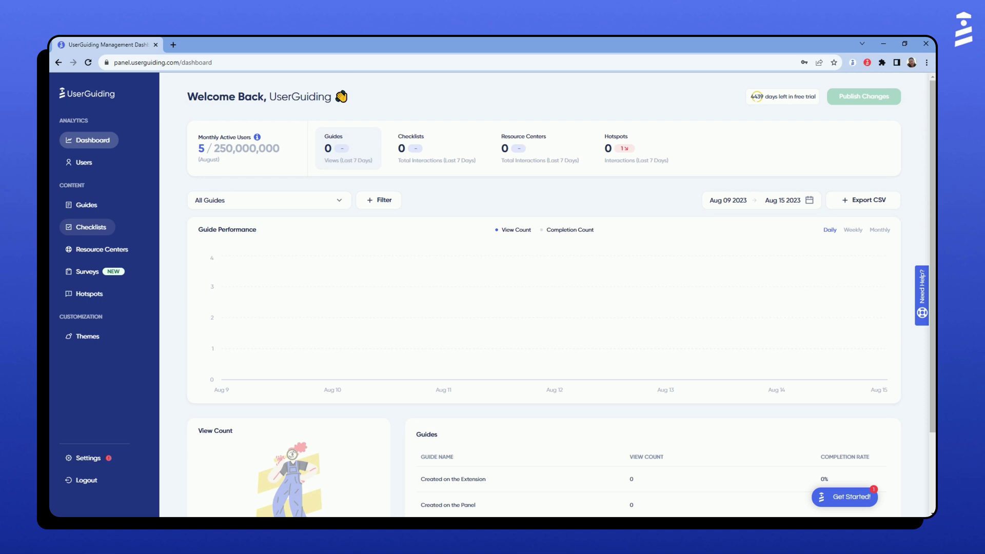
# - Go to the Checklists page from the Content section of the sidebar
pyautogui.click(88, 227)
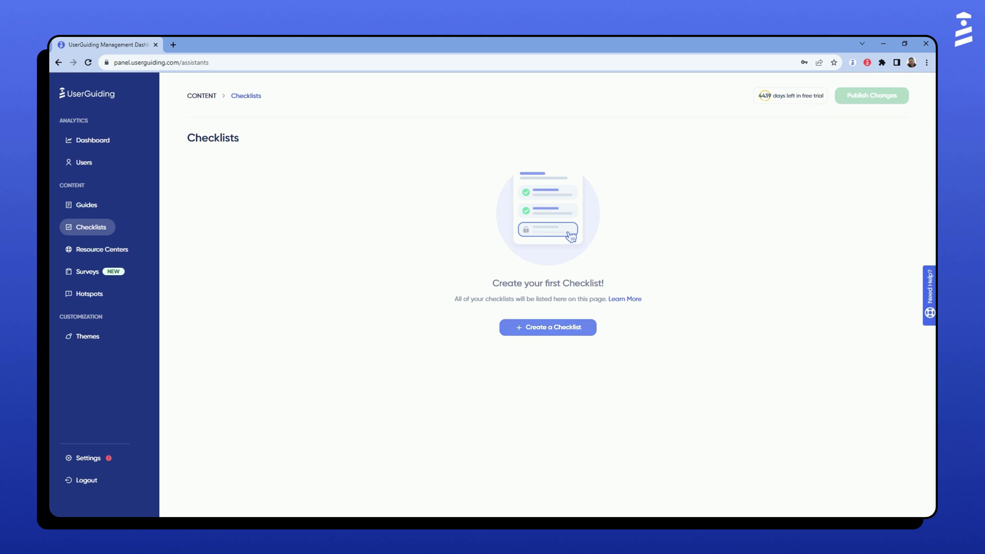
# - Create a new checklist and rename it 'Udemy Checklist'
pyautogui.click(578, 329)
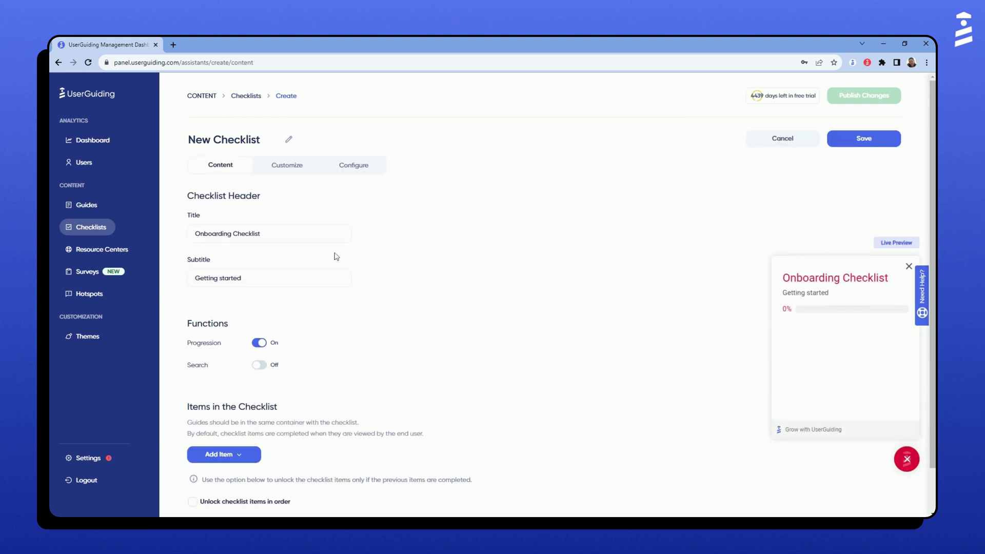
pyautogui.click(303, 236)
pyautogui.click(289, 139)
pyautogui.hotkey('ctrl', 'a')
pyautogui.write('Udemy')
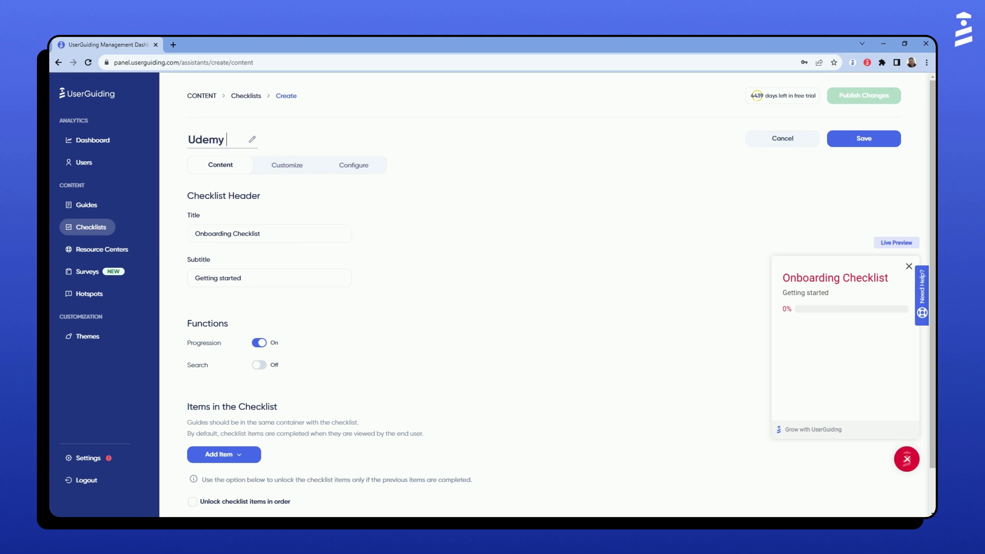
pyautogui.write(' Checklist')
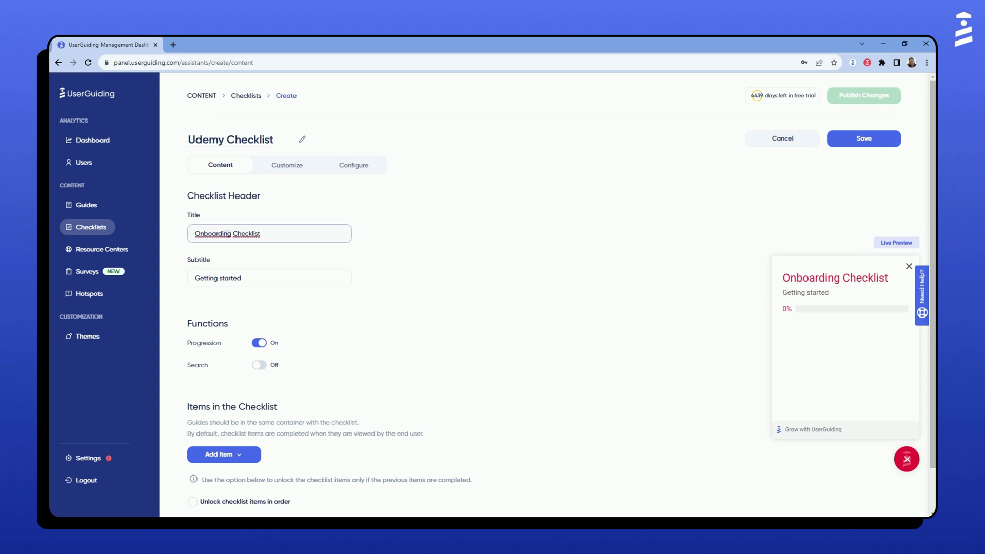
# - Set the checklist title to 'Udemy Checklist' and subtitle to 'Getting started on Udemy'
pyautogui.doubleClick(210, 234)
pyautogui.write('Udemy')
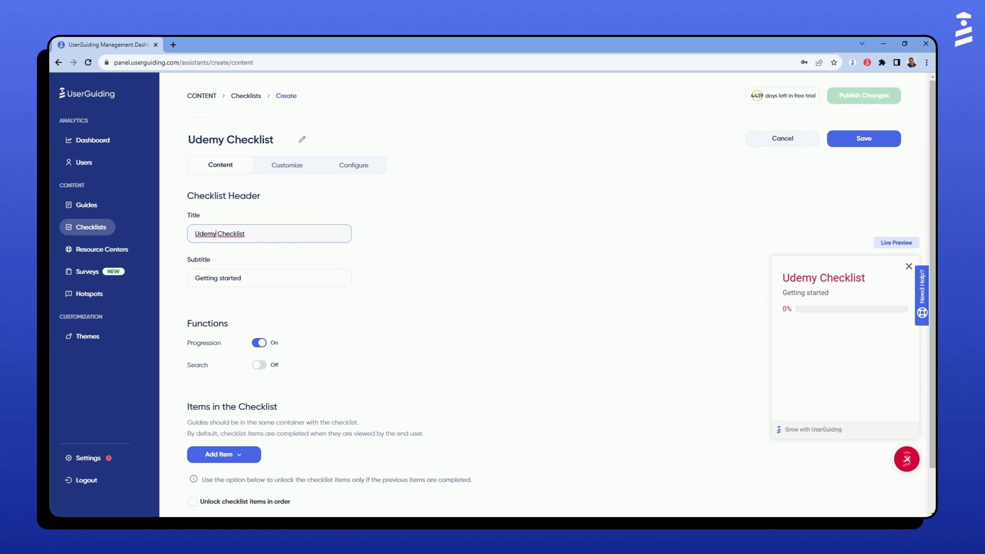
pyautogui.click(270, 277)
pyautogui.write('on Udemy')
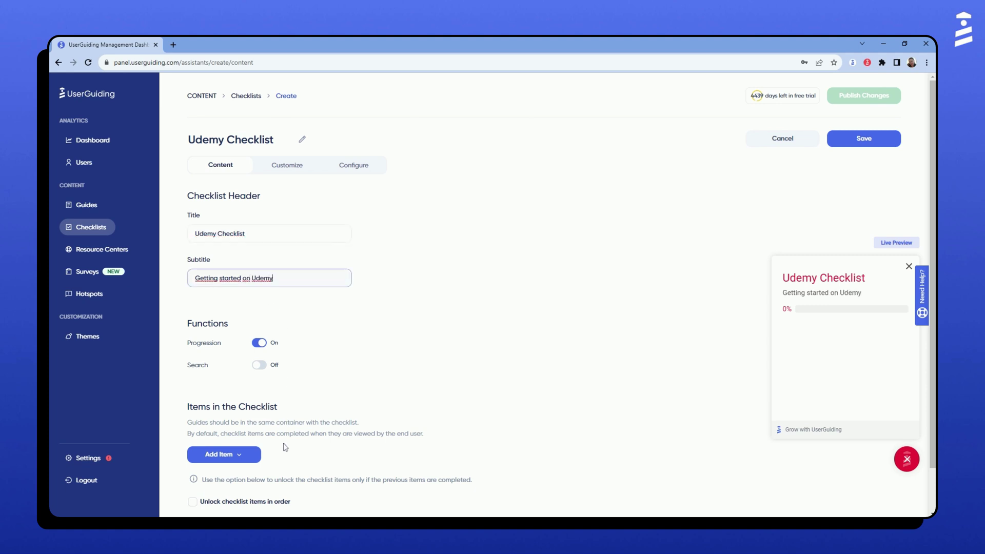
pyautogui.click(259, 342)
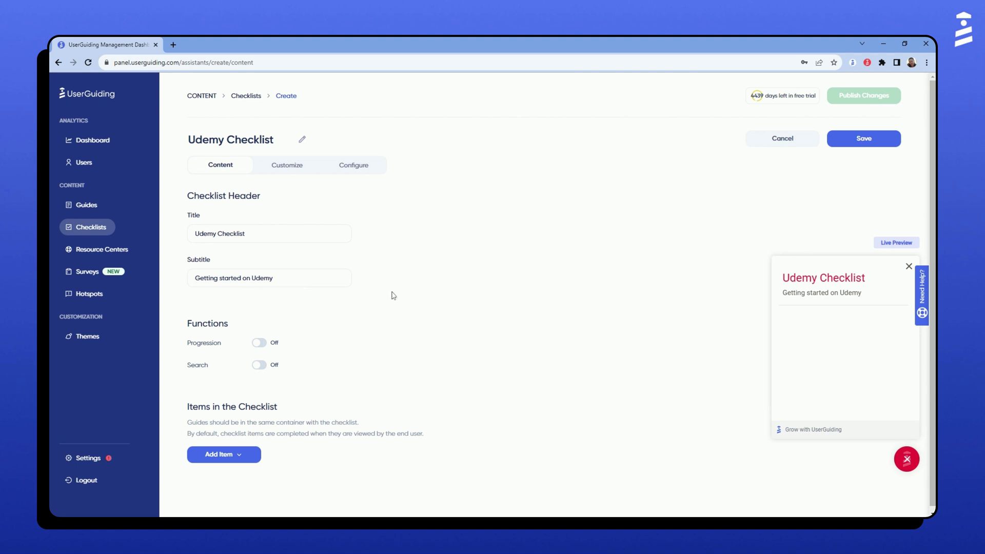
pyautogui.click(262, 344)
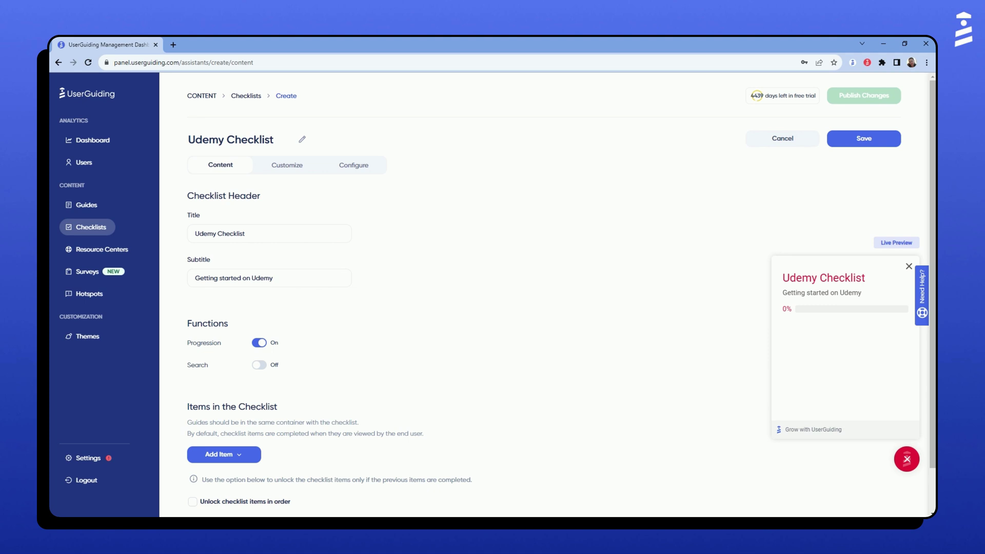
pyautogui.click(260, 367)
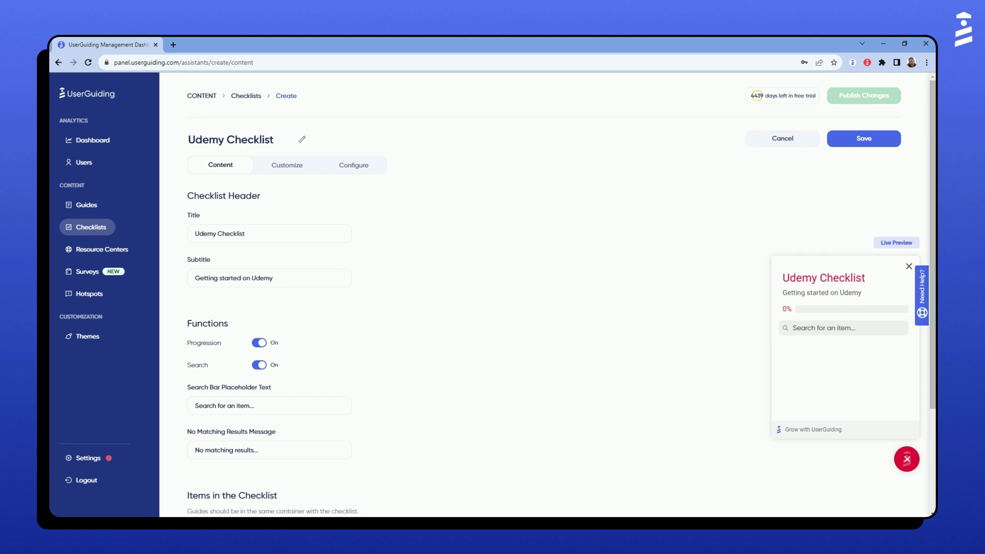
pyautogui.click(267, 447)
pyautogui.click(265, 367)
# - Add a guide item to the checklist linked to the Dynamic URL guide
pyautogui.scroll(-1, 272, 394)
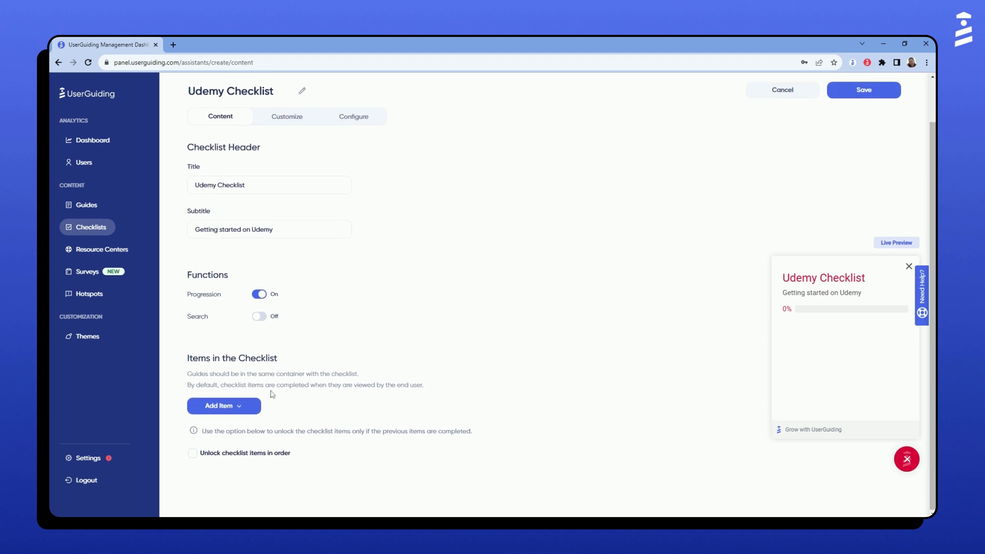
pyautogui.click(256, 409)
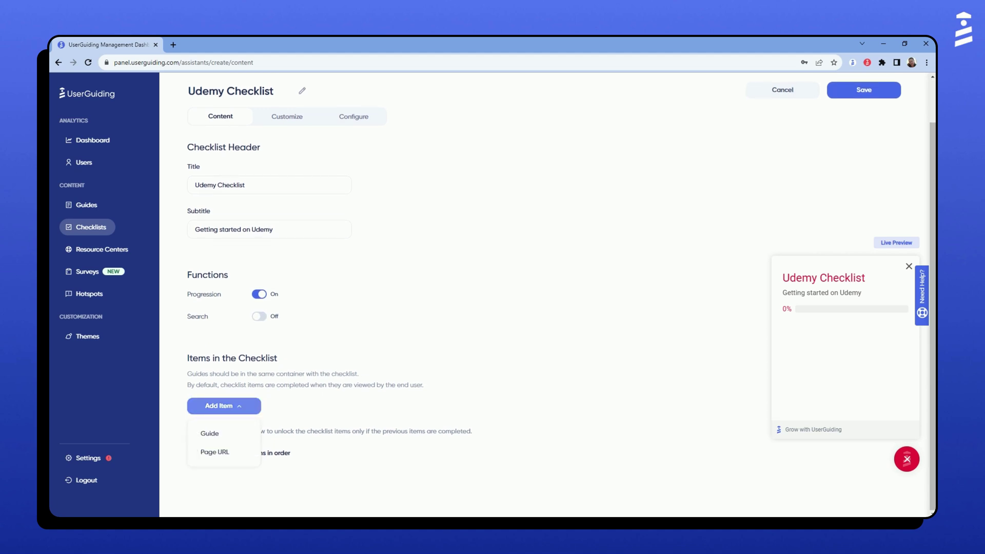
pyautogui.click(210, 433)
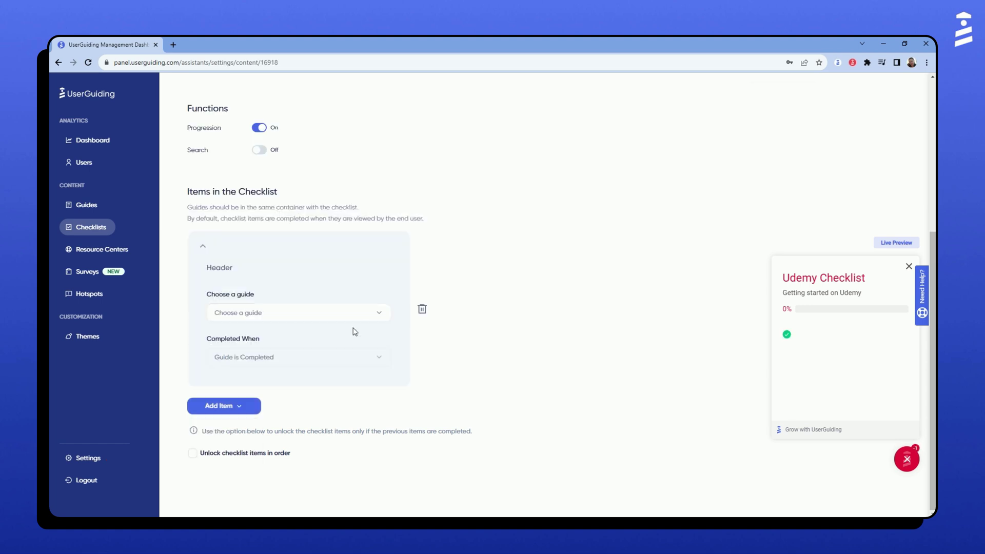
pyautogui.click(361, 318)
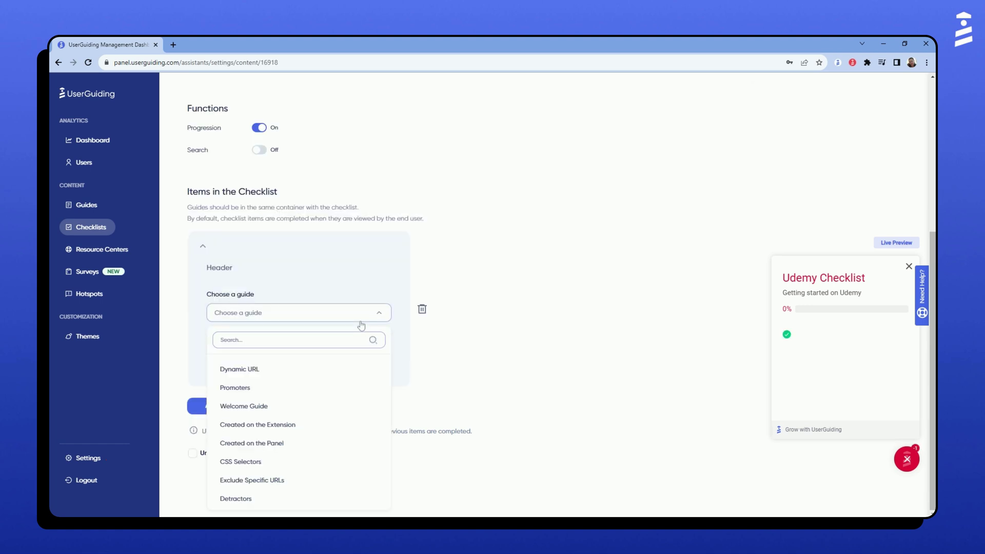
pyautogui.click(324, 367)
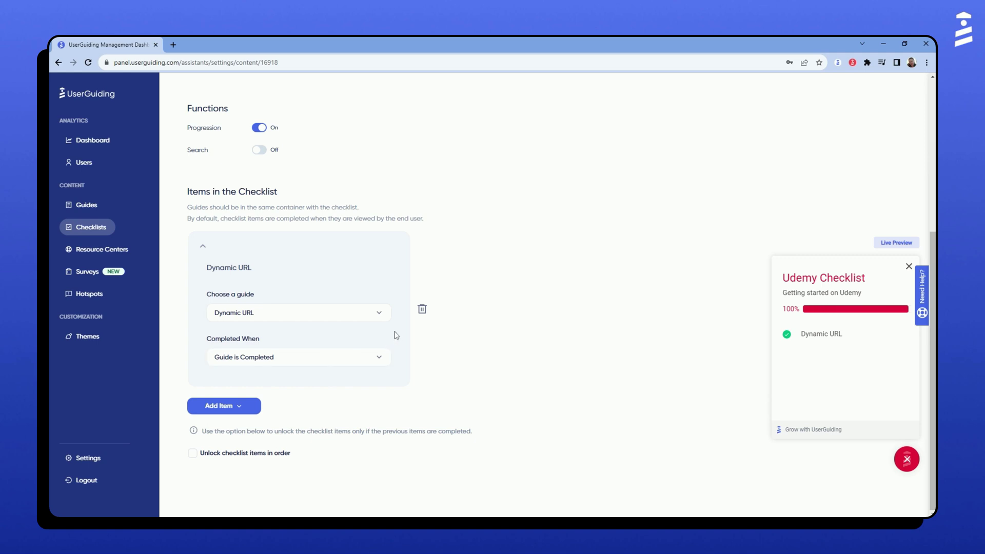
# - Rename the item header to 'How Dynamic URLs work'
pyautogui.click(207, 268)
pyautogui.write('How ')
pyautogui.write('s work')
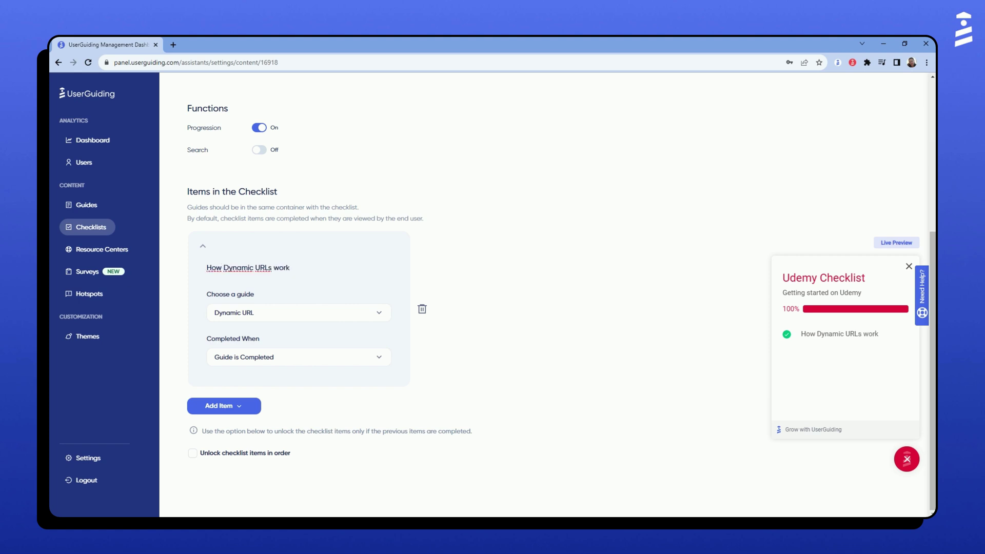
pyautogui.click(336, 284)
pyautogui.click(362, 364)
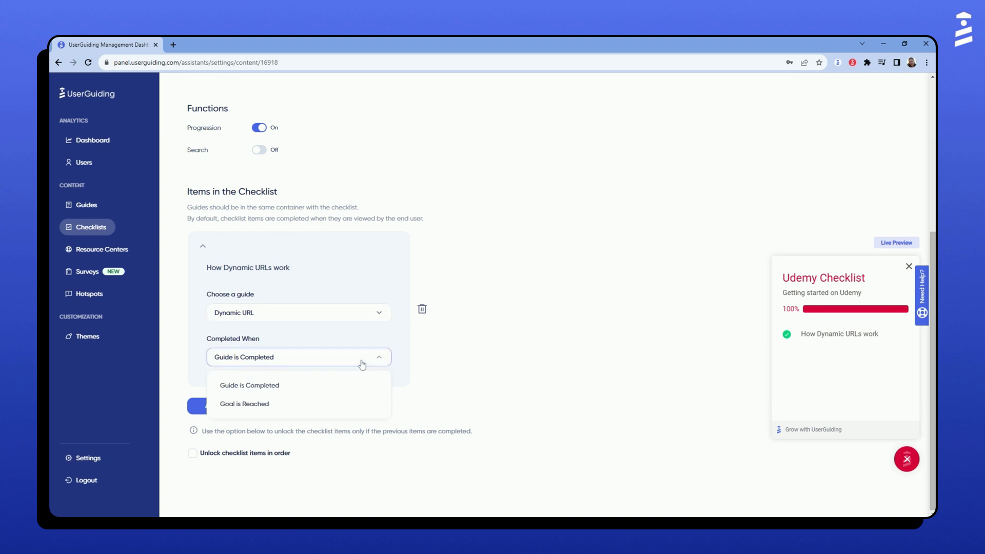
# - Discard the unsaved goal-based completion condition and review the item's Dynamic URL guide settings
pyautogui.click(338, 405)
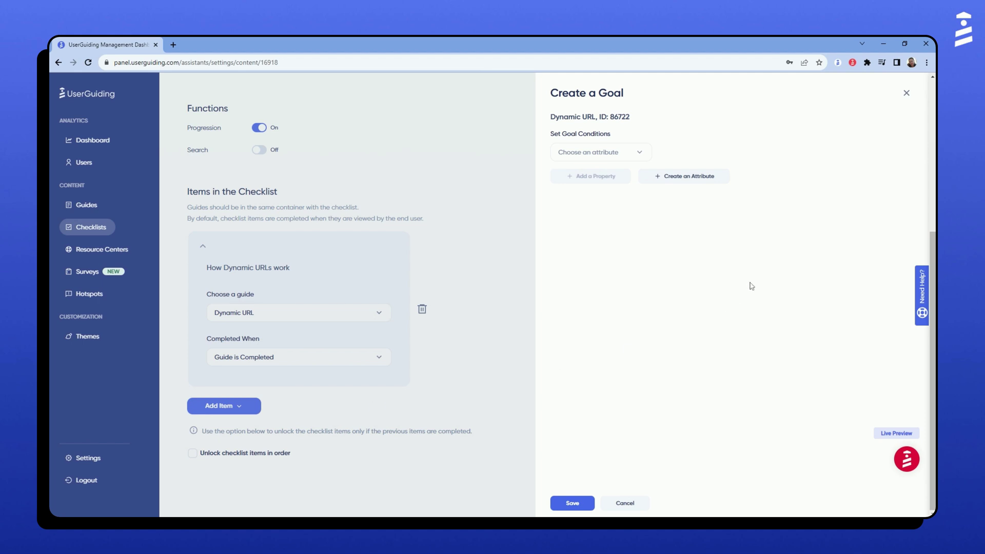
pyautogui.click(642, 153)
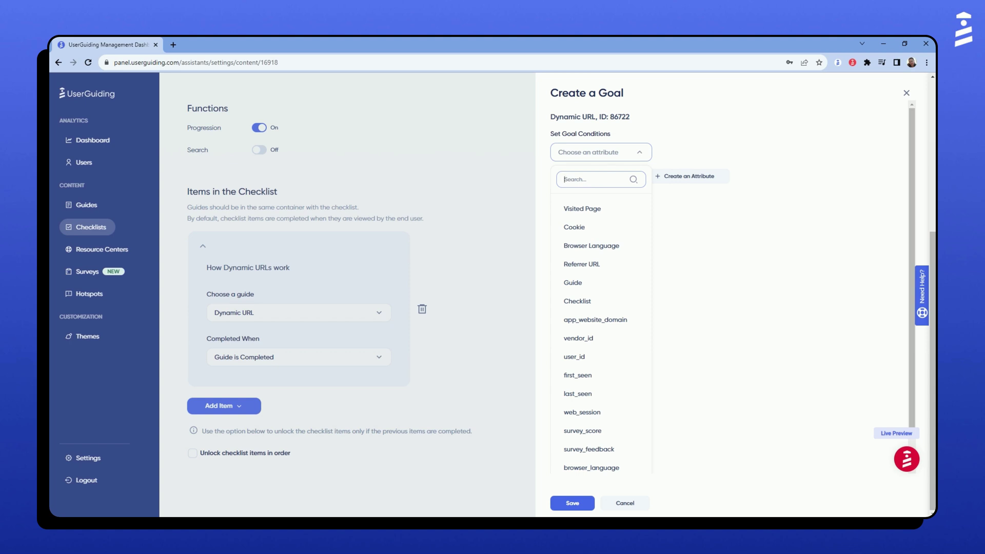
pyautogui.click(687, 150)
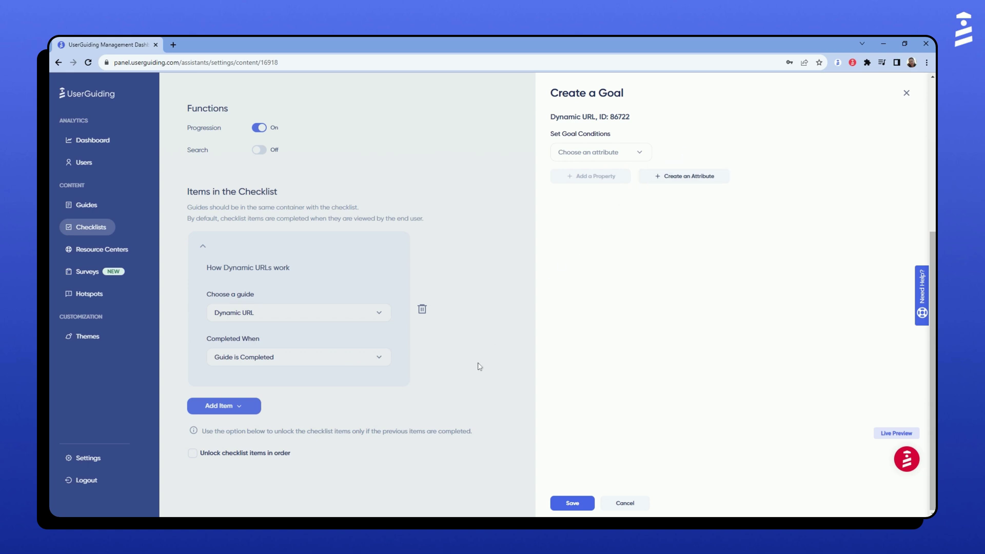
pyautogui.click(647, 503)
pyautogui.click(563, 268)
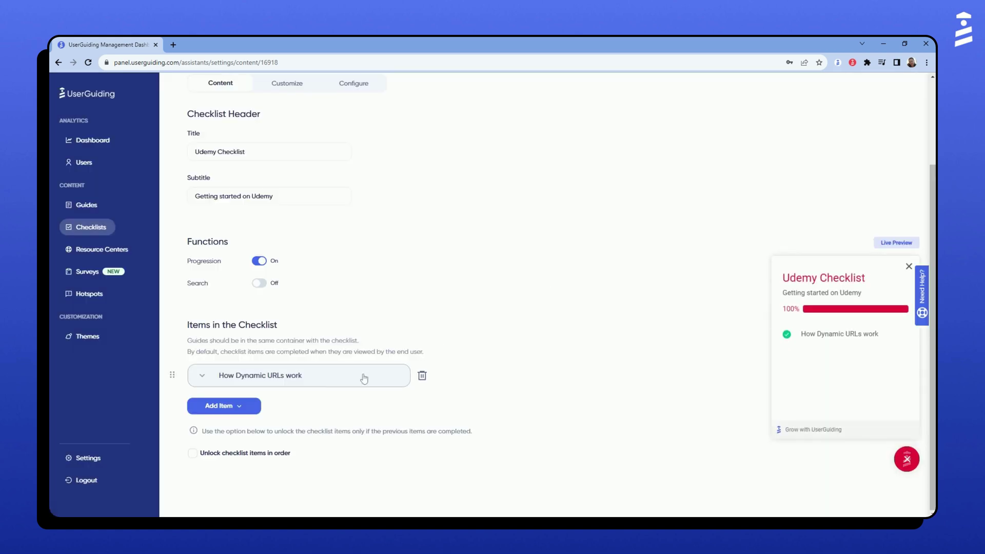
pyautogui.click(364, 378)
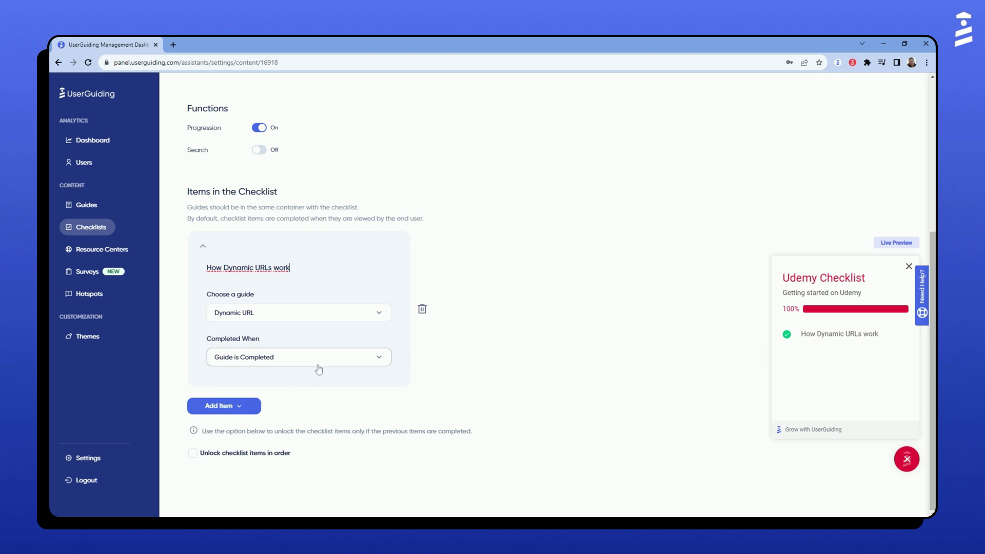
pyautogui.scroll(5, 325, 376)
# - Preview the Check Mark completion animation with 'Congratulations!' under Customize settings
pyautogui.click(288, 131)
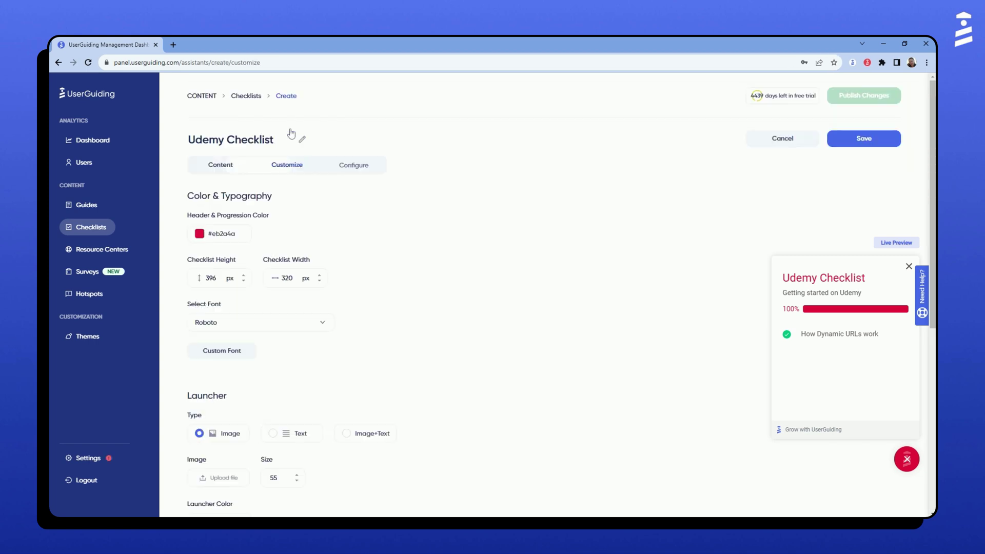
pyautogui.scroll(-2, 436, 310)
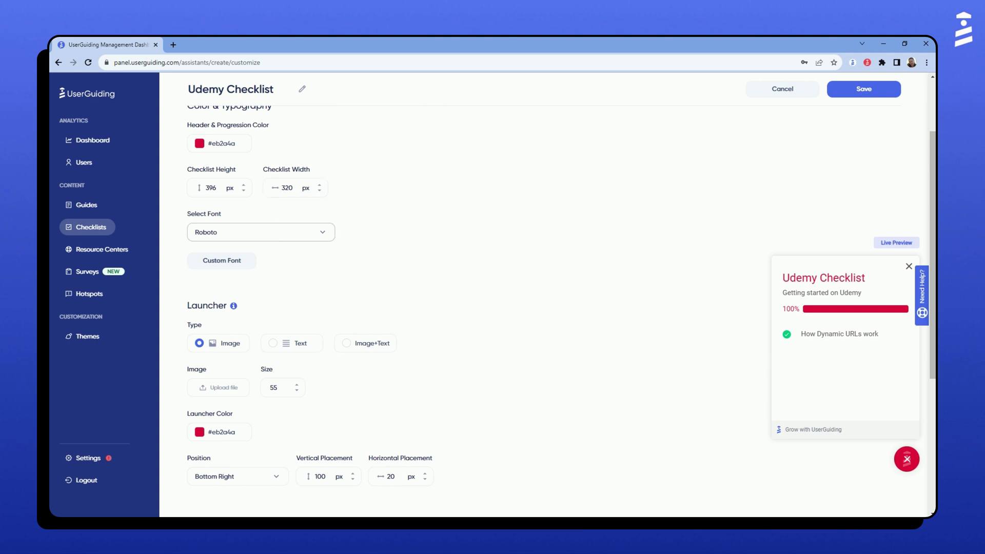
pyautogui.scroll(-3, 308, 241)
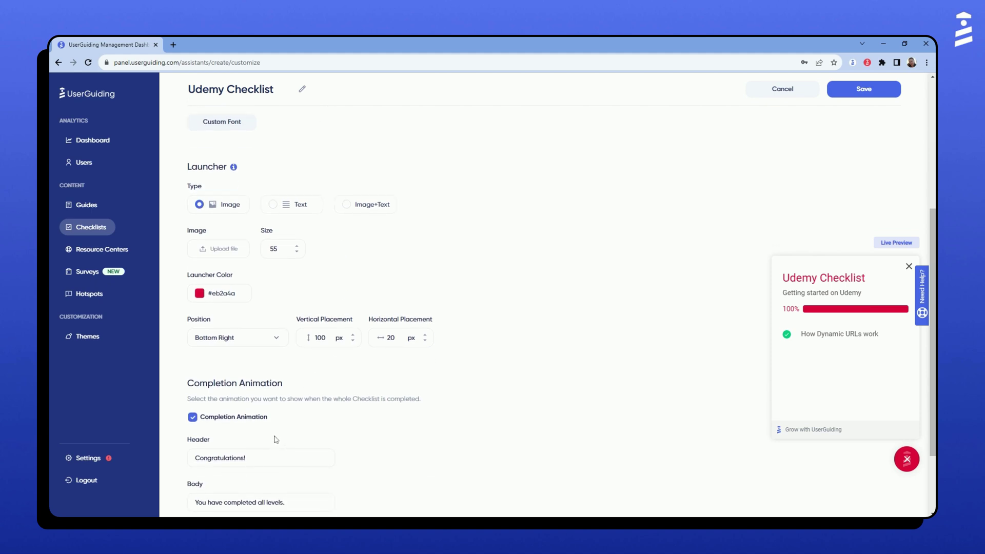
pyautogui.scroll(-2, 278, 433)
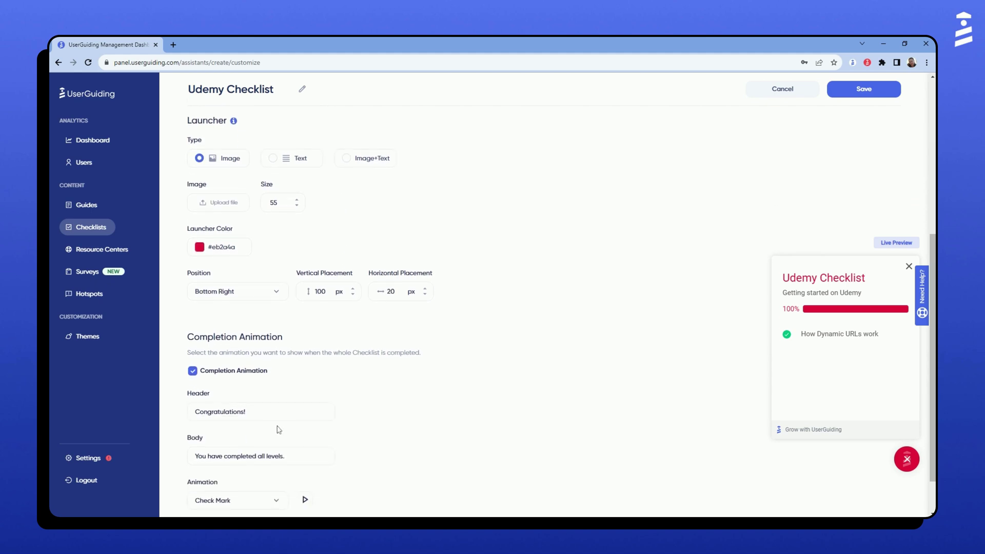
pyautogui.click(308, 454)
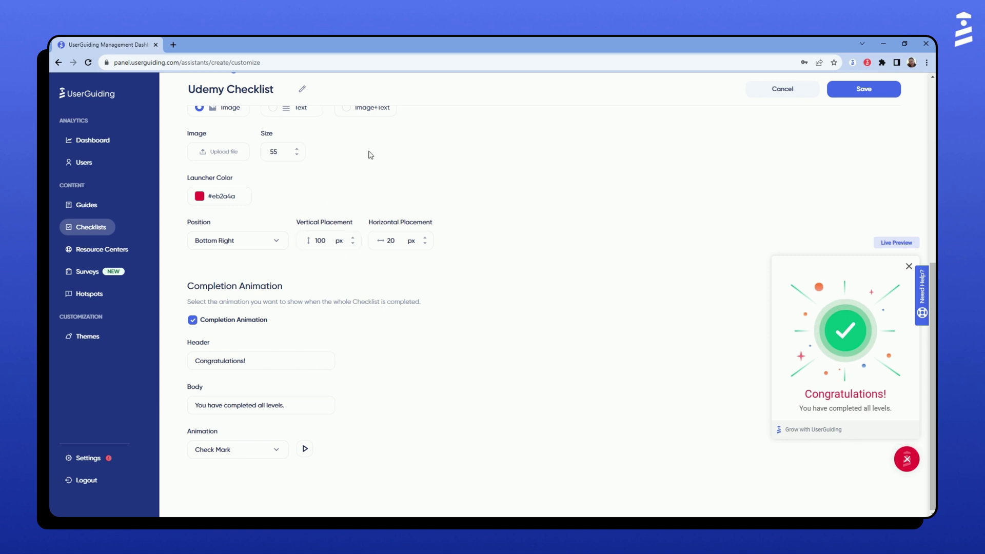
pyautogui.scroll(6, 377, 177)
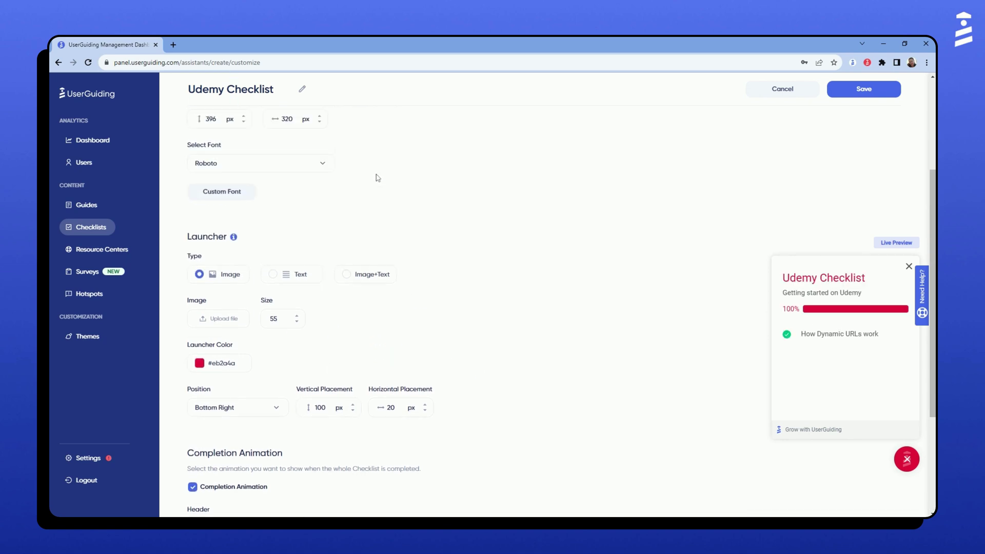
pyautogui.click(358, 163)
pyautogui.click(379, 308)
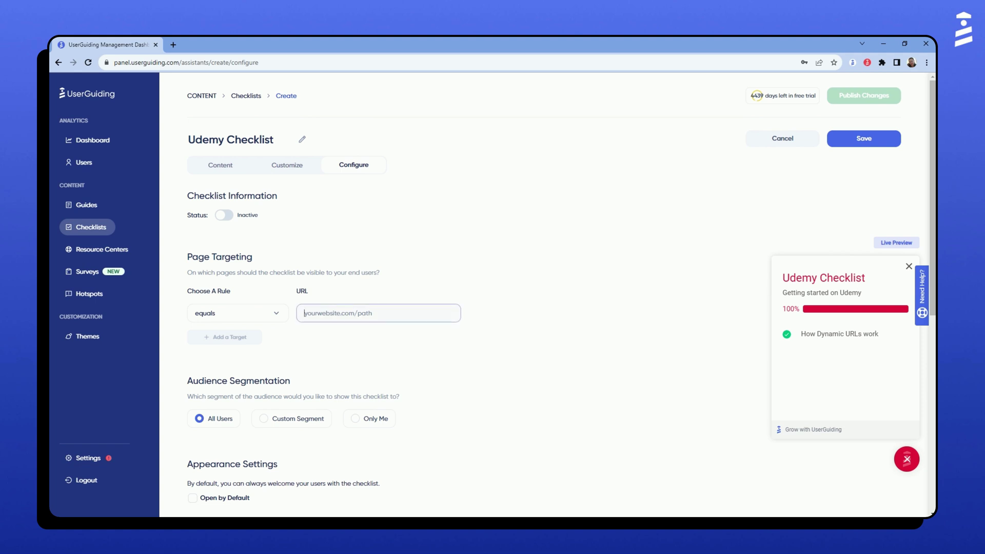
pyautogui.write('https://udemy.com')
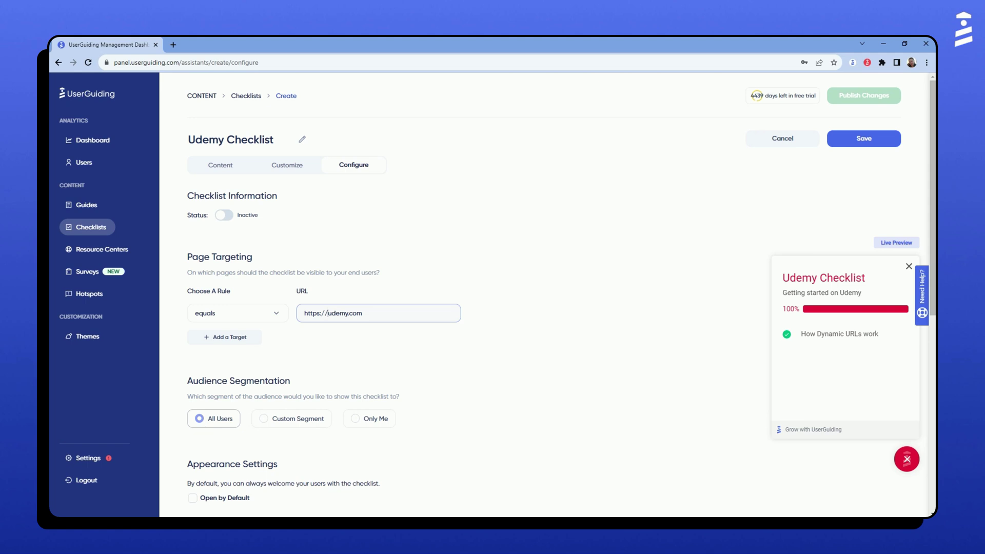
pyautogui.click(231, 426)
# - Switch the checklist's status to Active
pyautogui.scroll(-4, 307, 390)
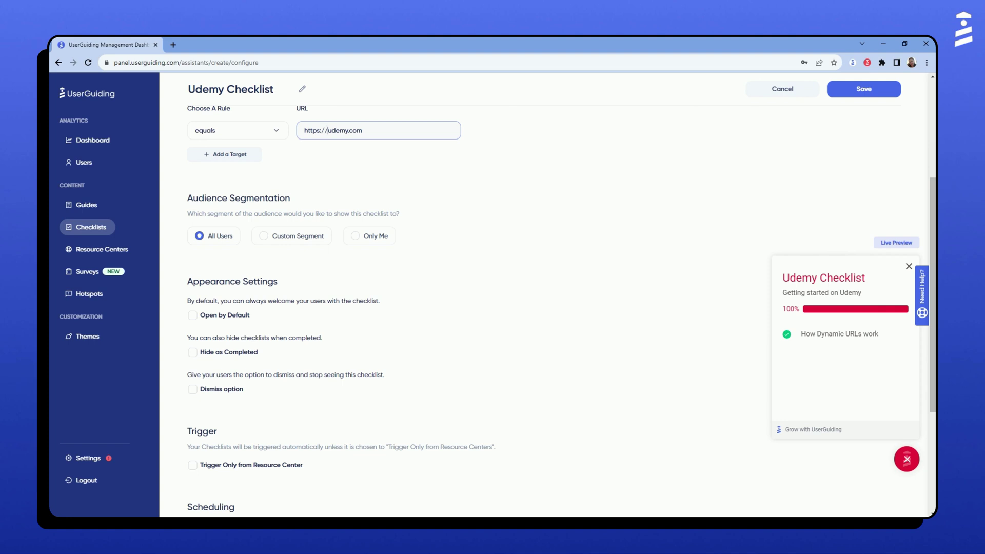
pyautogui.scroll(-3, 309, 364)
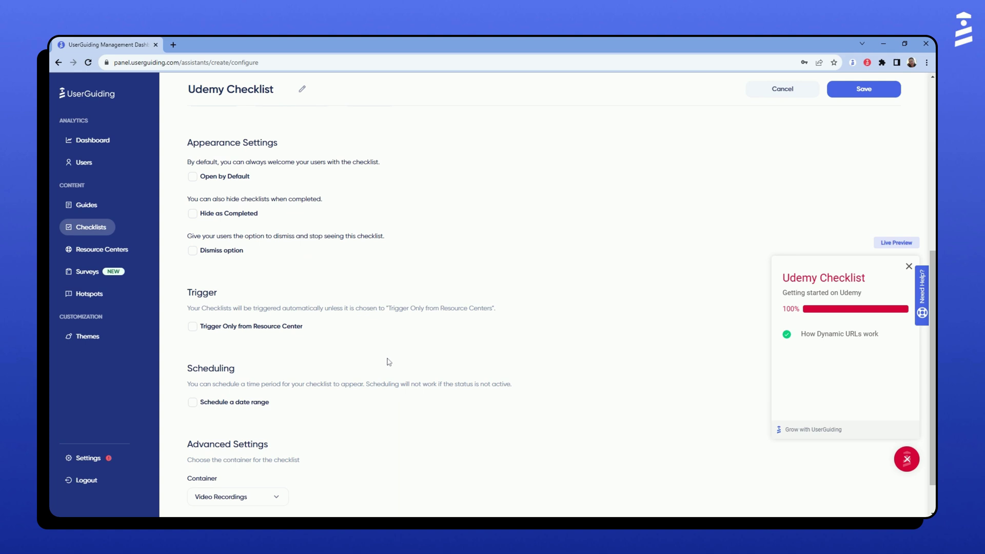
pyautogui.scroll(7, 426, 362)
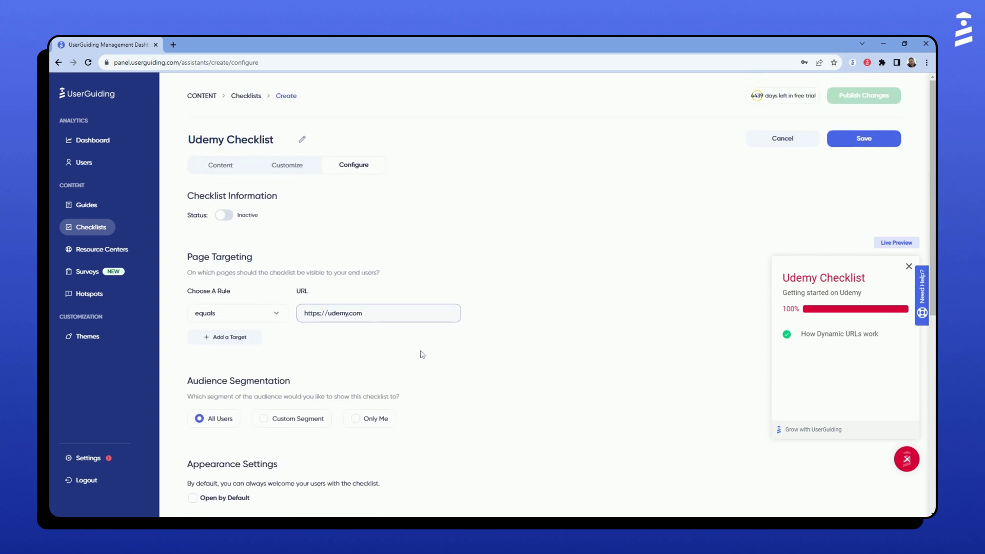
pyautogui.click(224, 216)
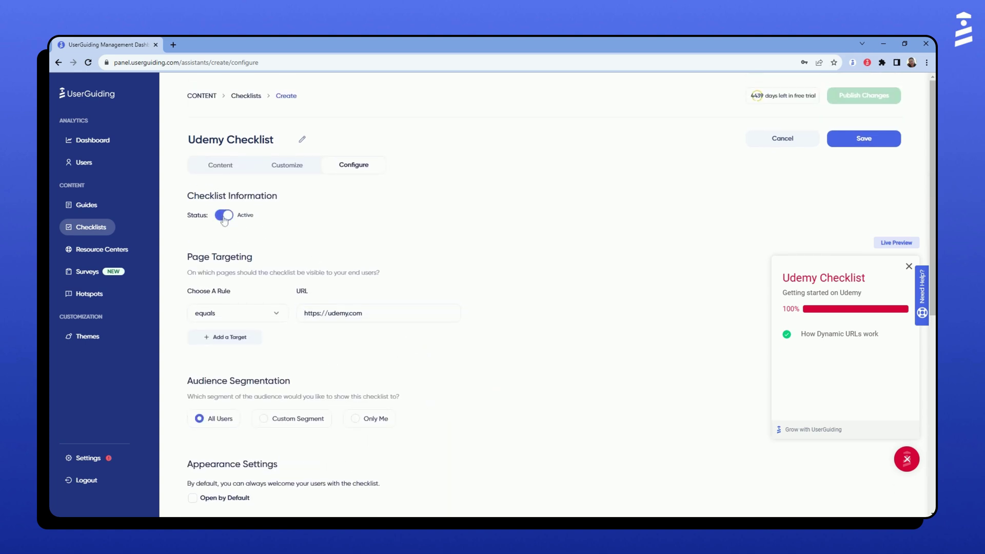
# - Save the Udemy Checklist and publish its changes
pyautogui.click(880, 146)
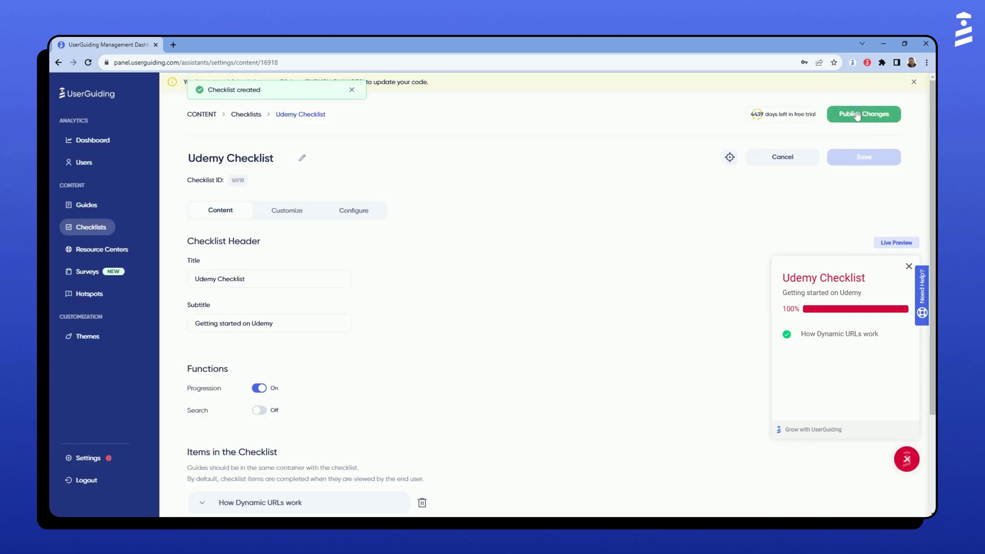
pyautogui.click(857, 116)
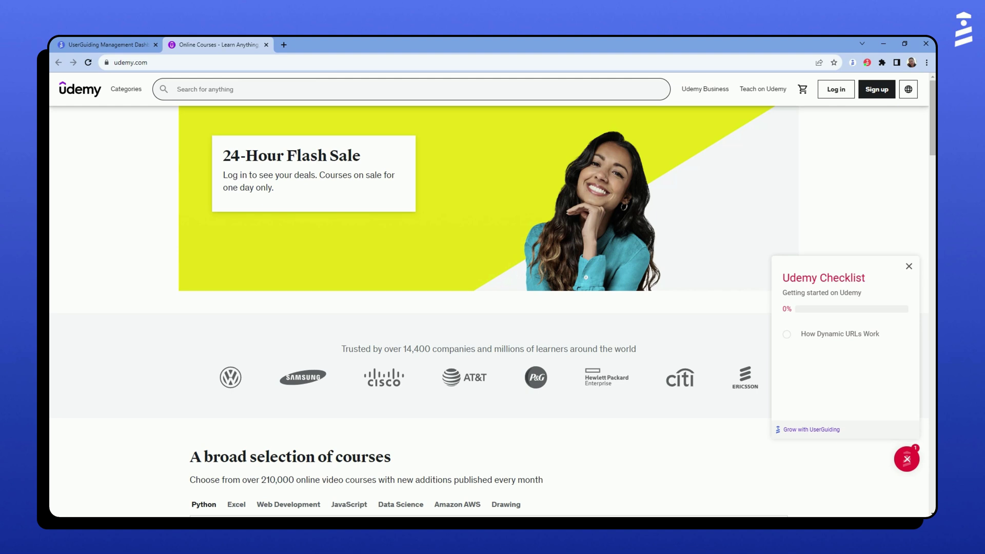
# - On udemy.com, complete the How Dynamic URLs Work item and dismiss the completion message
pyautogui.click(856, 341)
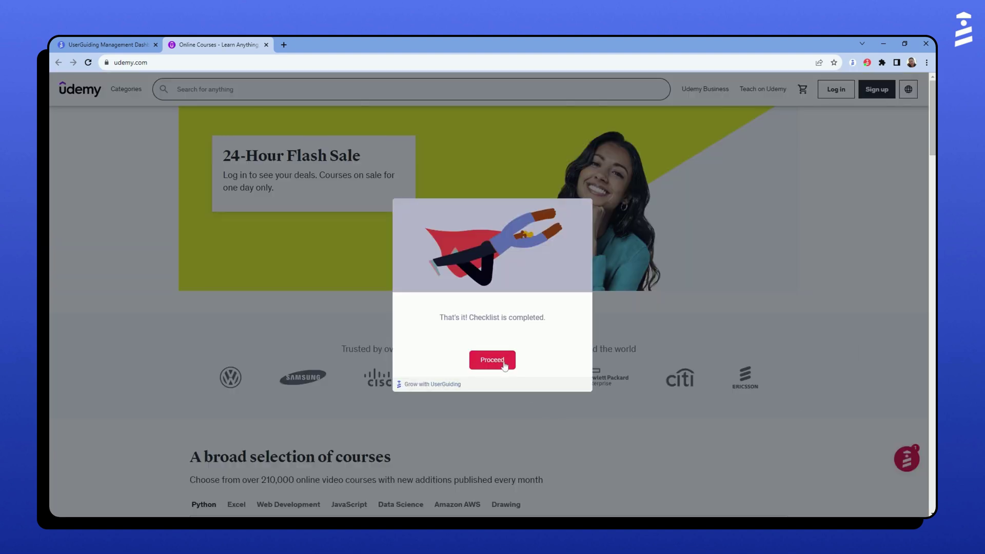
pyautogui.click(505, 362)
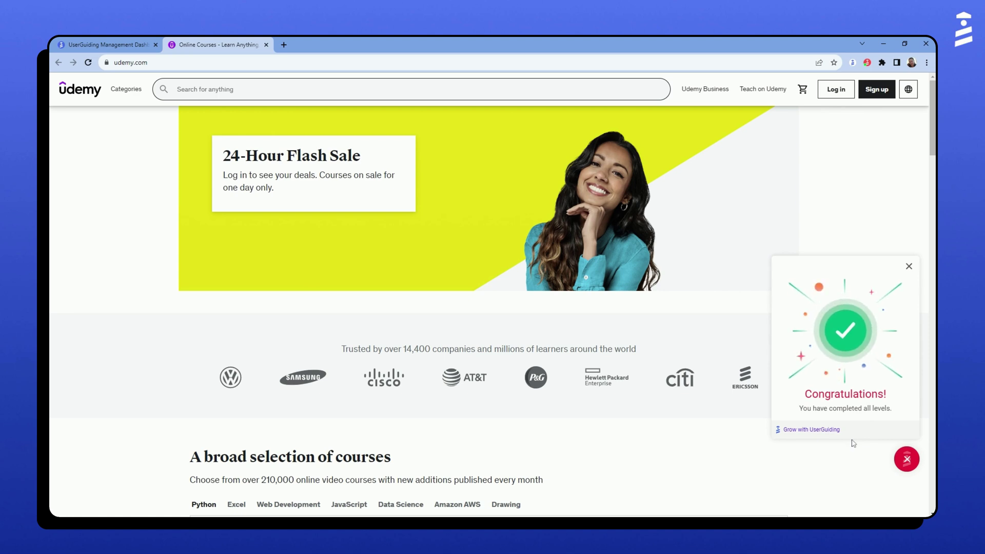